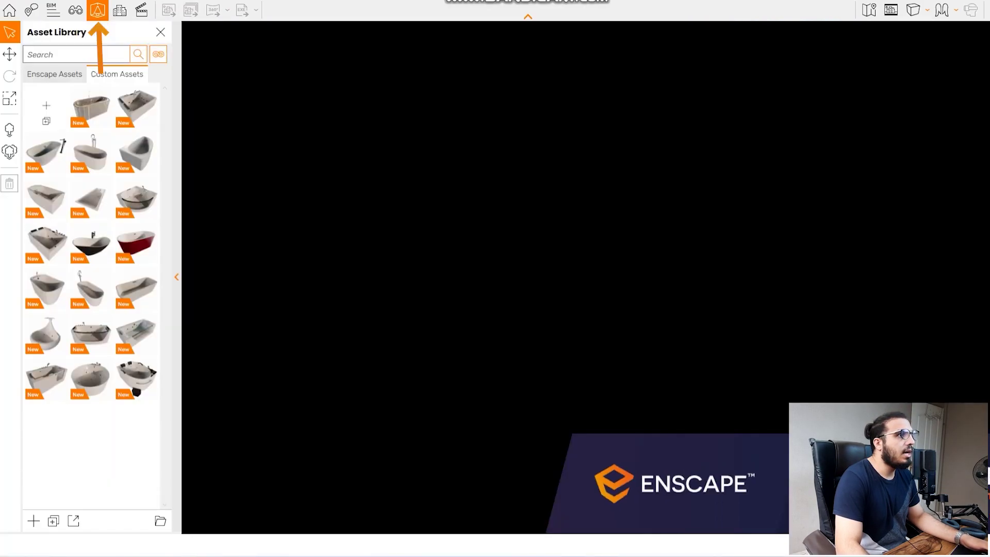
Set the custom asset library's source path to the inner Bathroom(ec-asset.com) folder inside Updated_SampleProject_Villa, under C:\Enscape 3.4\EnscapeSampleProjectRevitVilla_2_8_update.
{"action": "left_click", "coordinate": [97, 9]}
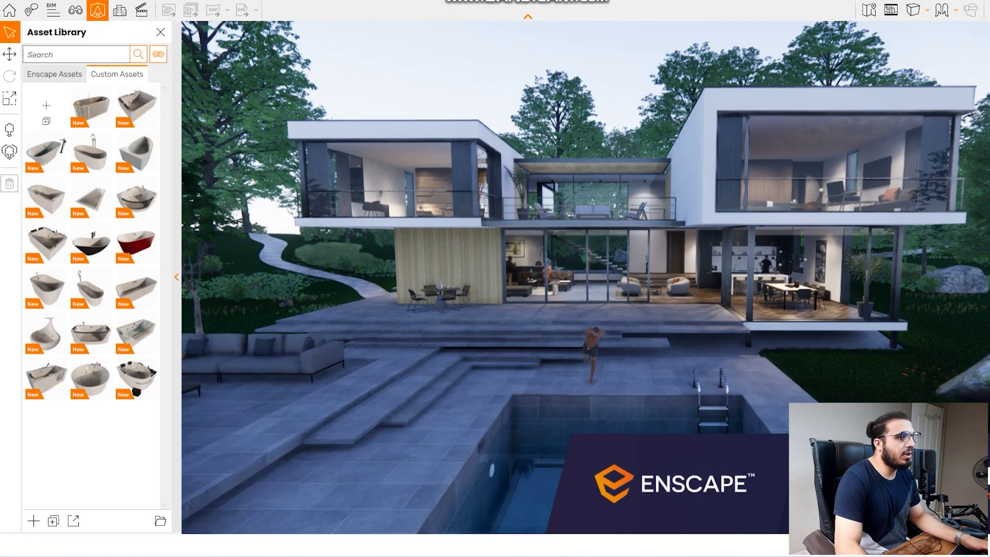
{"action": "left_click", "coordinate": [161, 521]}
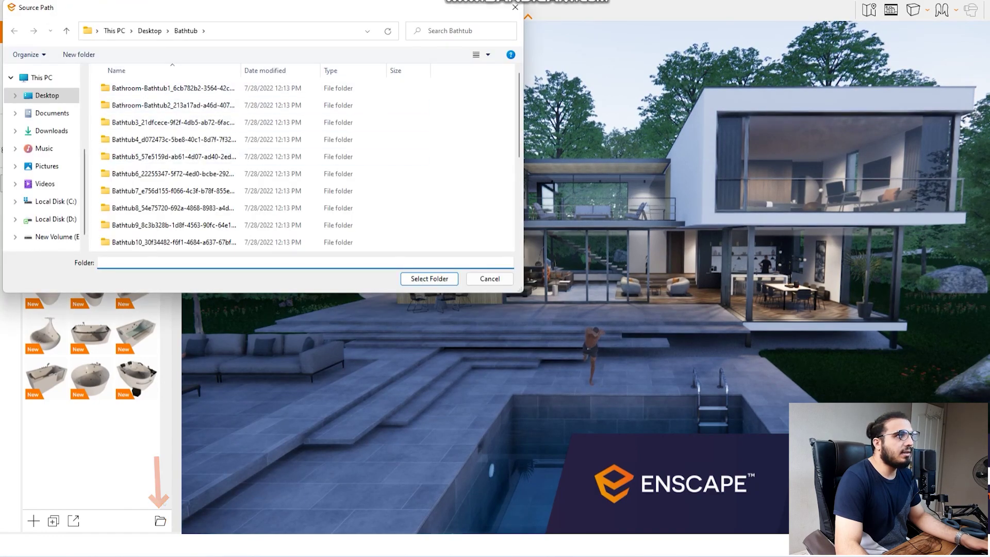
{"action": "left_click_drag", "start_coordinate": [194, 11], "coordinate": [240, 145]}
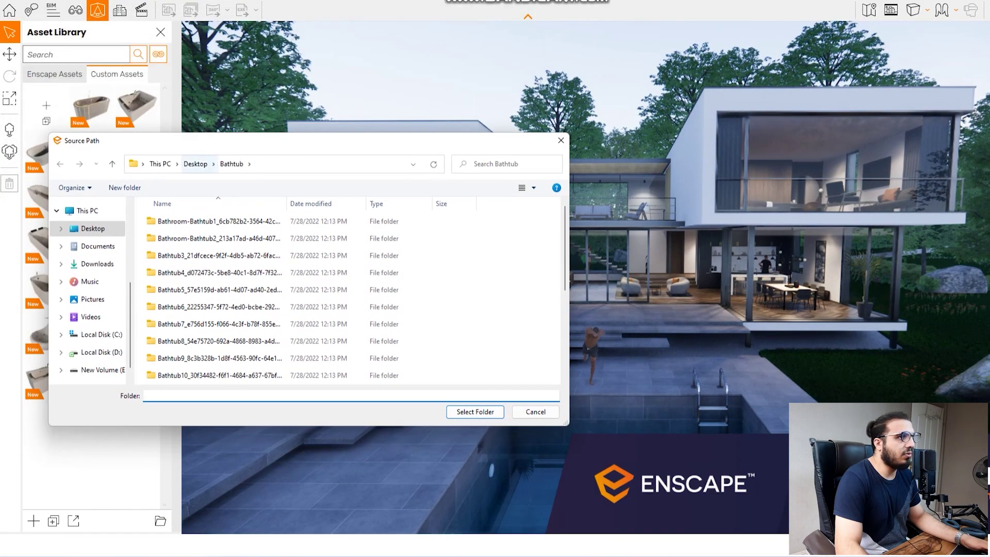
{"action": "left_click", "coordinate": [195, 163]}
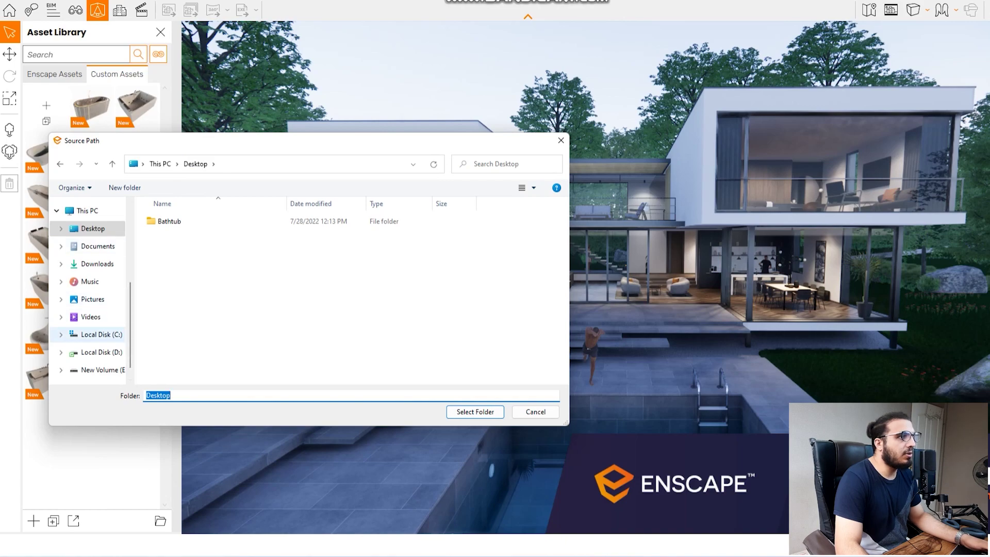
{"action": "left_click", "coordinate": [96, 334]}
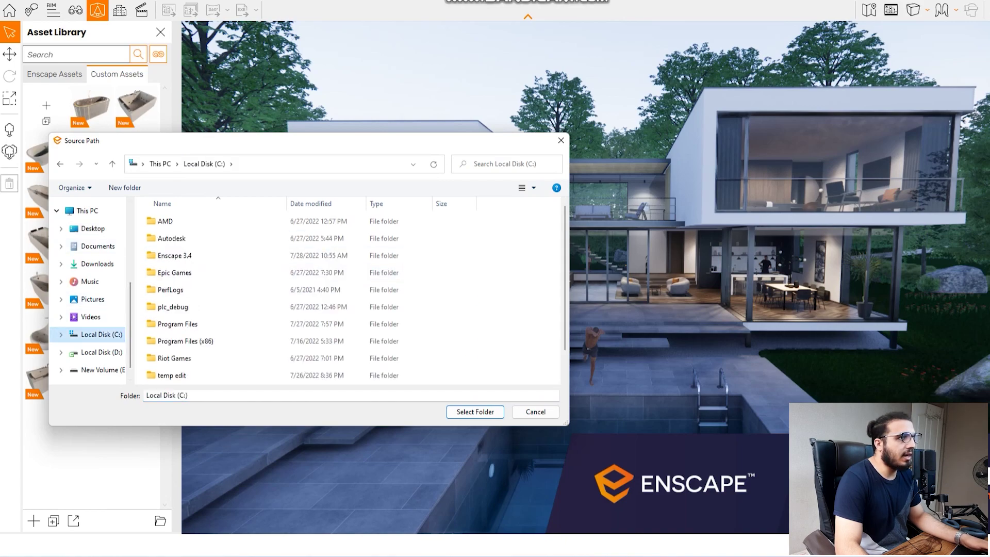
{"action": "double_click", "coordinate": [175, 255]}
{"action": "double_click", "coordinate": [206, 221]}
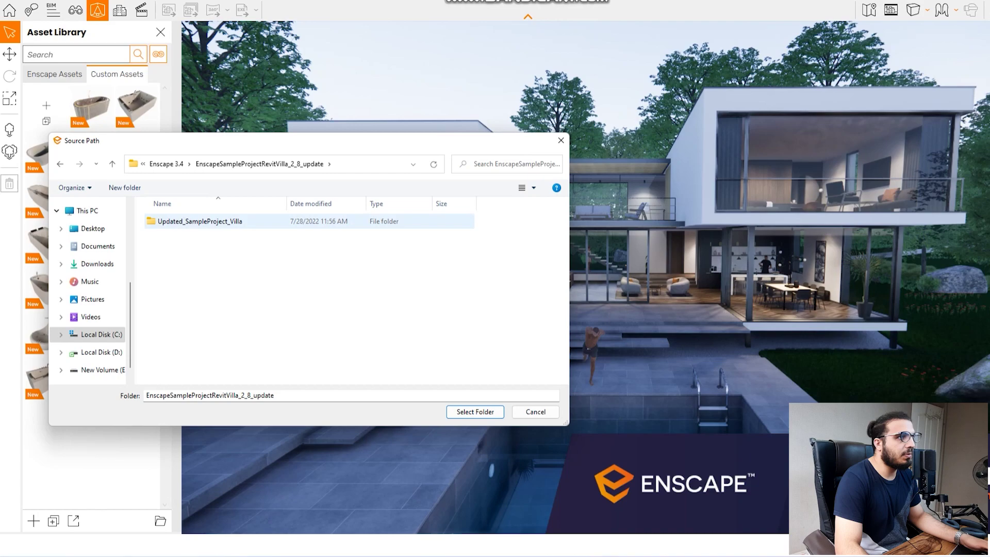
{"action": "double_click", "coordinate": [206, 222]}
{"action": "double_click", "coordinate": [191, 221]}
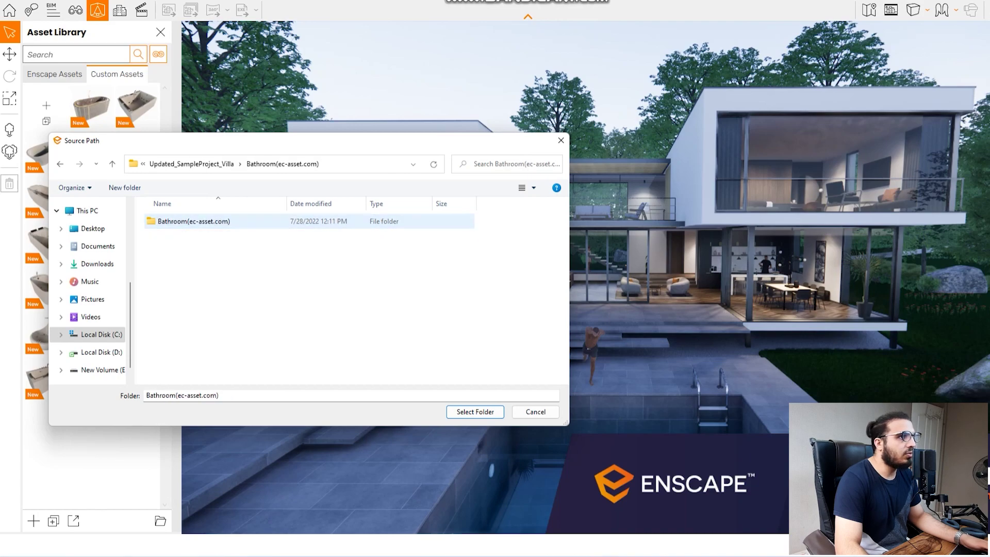
{"action": "double_click", "coordinate": [190, 221]}
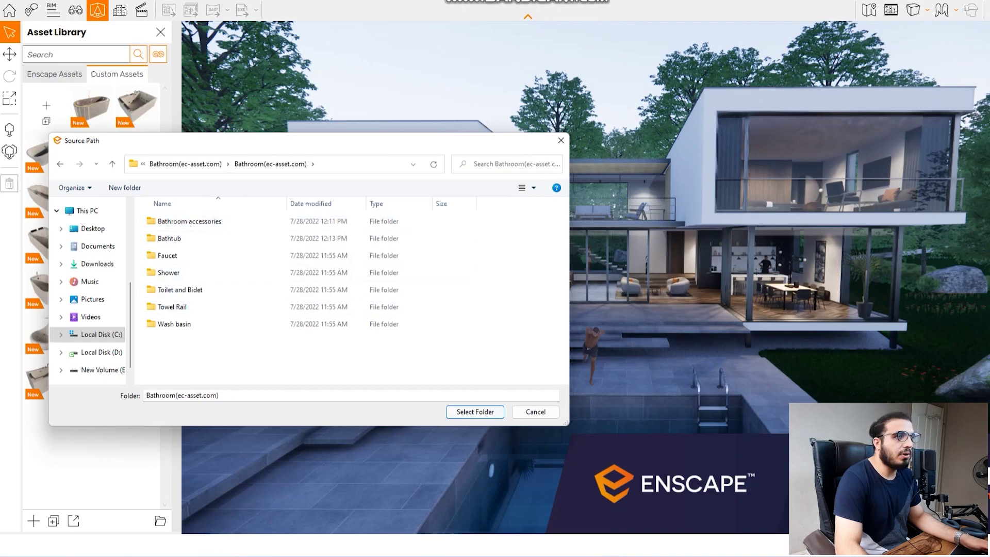
{"action": "left_click", "coordinate": [474, 412]}
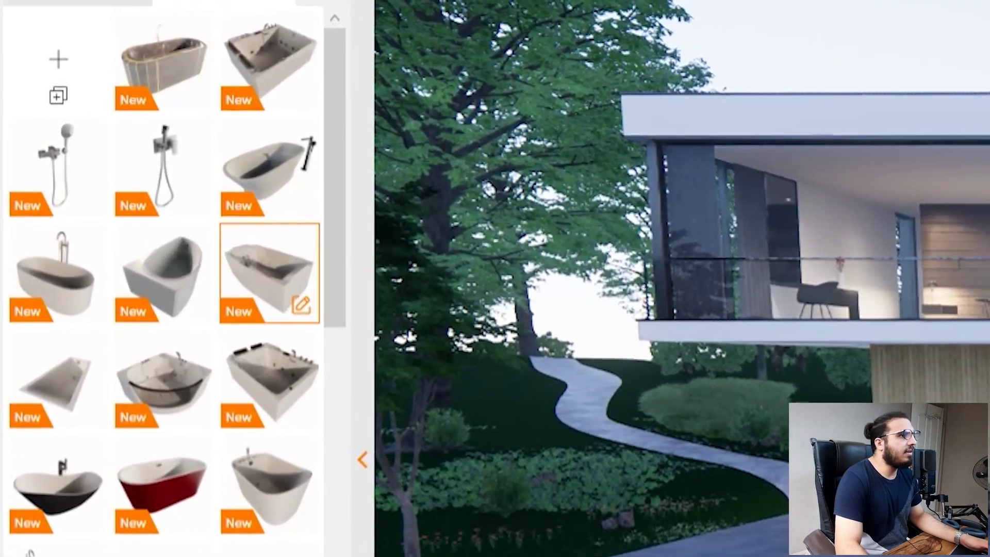
Look through the bathroom assets loaded in the custom asset library and check its category list.
{"action": "scroll", "coordinate": [152, 206], "scroll_direction": "down", "scroll_amount": 6}
{"action": "scroll", "coordinate": [222, 257], "scroll_direction": "down", "scroll_amount": 10}
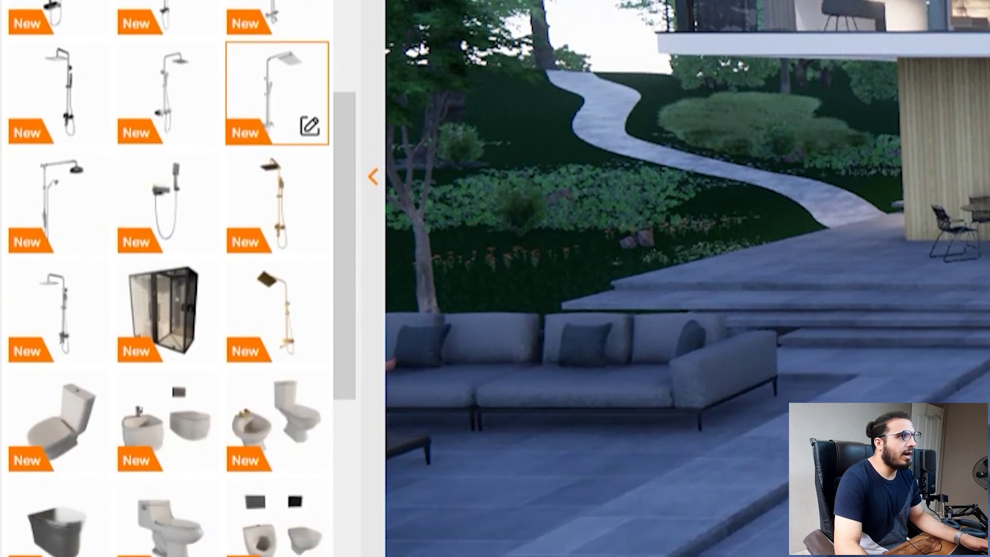
{"action": "scroll", "coordinate": [170, 155], "scroll_direction": "down", "scroll_amount": 8}
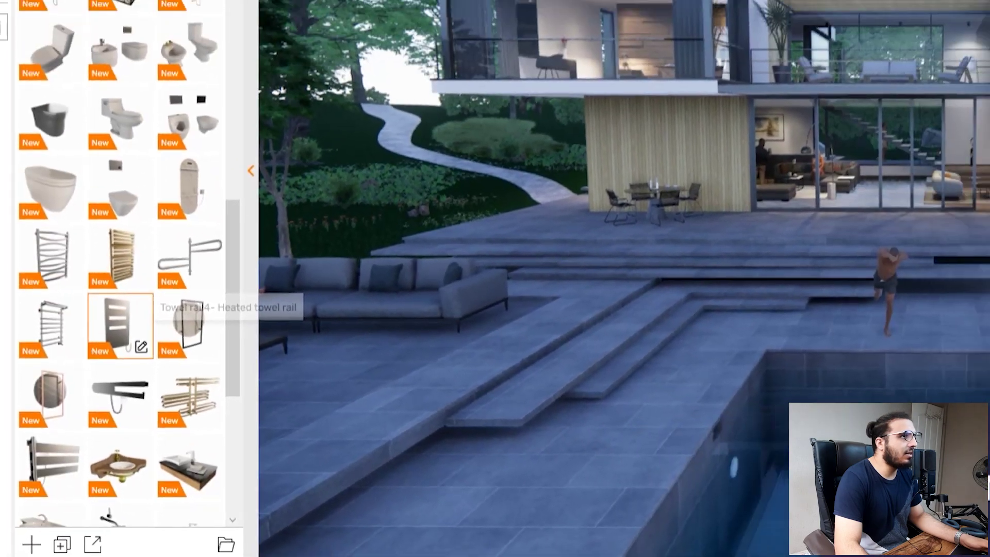
{"action": "scroll", "coordinate": [120, 258], "scroll_direction": "up", "scroll_amount": 1}
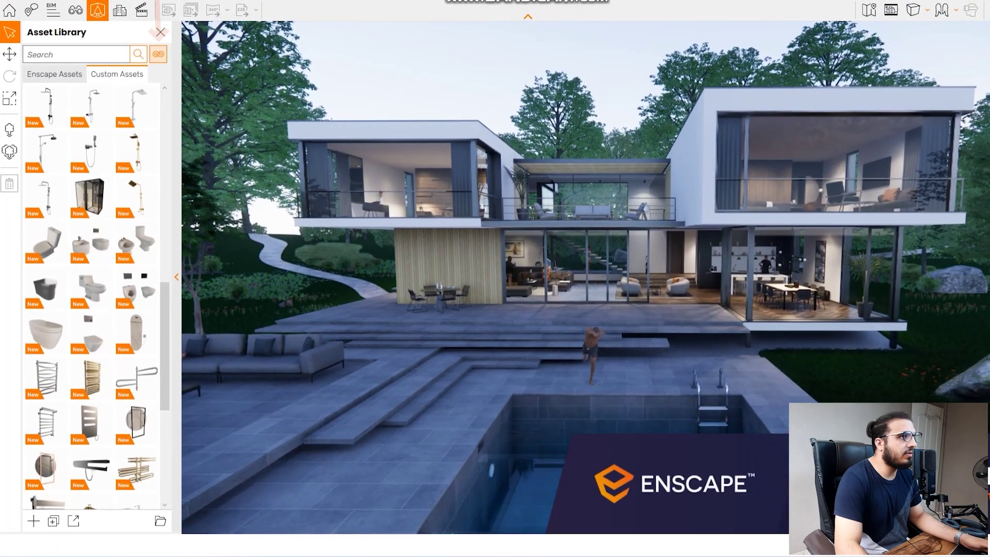
{"action": "left_click", "coordinate": [158, 54]}
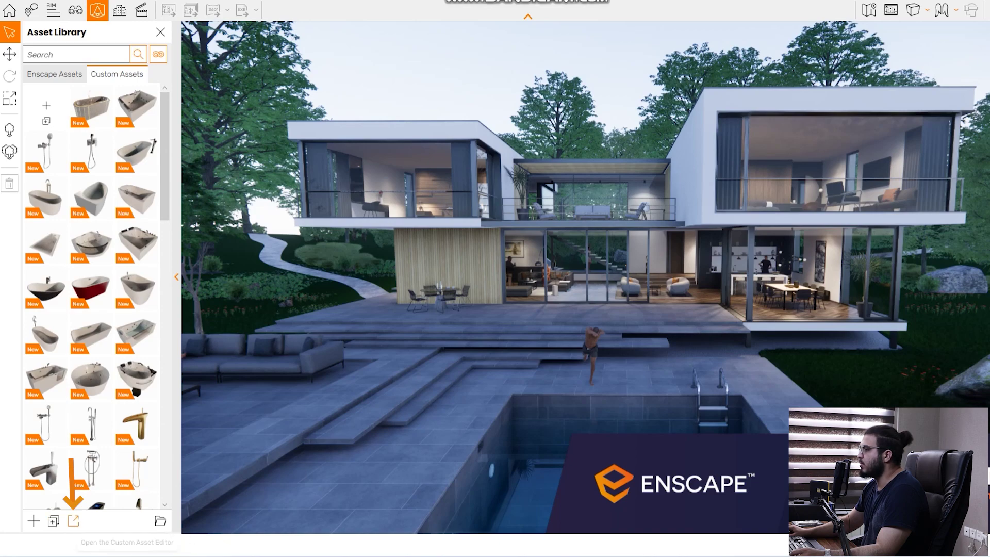
Launch the Custom Asset Editor, replacing its output path with the library's source path, and switch to the editor window.
{"action": "left_click", "coordinate": [73, 521]}
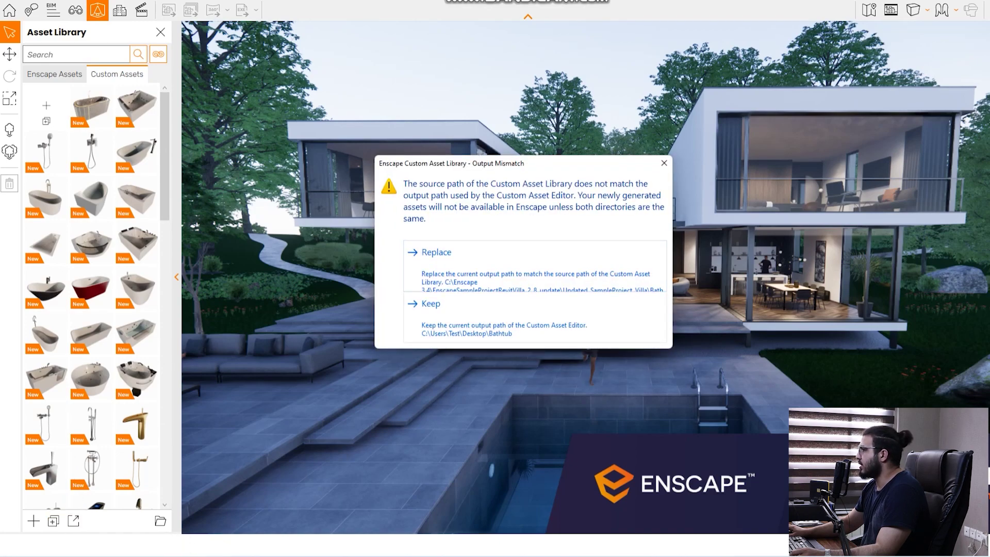
{"action": "key", "text": "Return"}
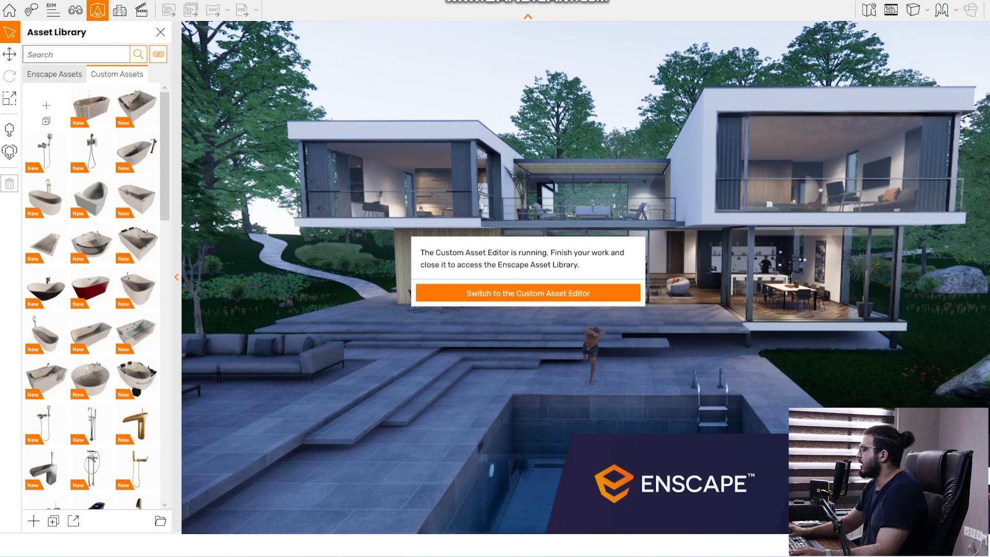
{"action": "left_click", "coordinate": [528, 292]}
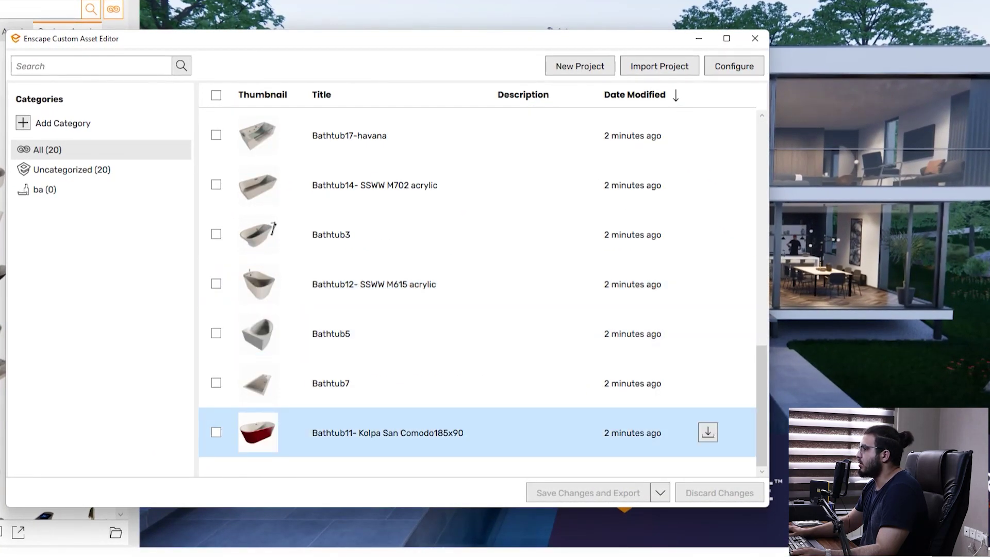
{"action": "scroll", "coordinate": [516, 407], "scroll_direction": "up", "scroll_amount": 10}
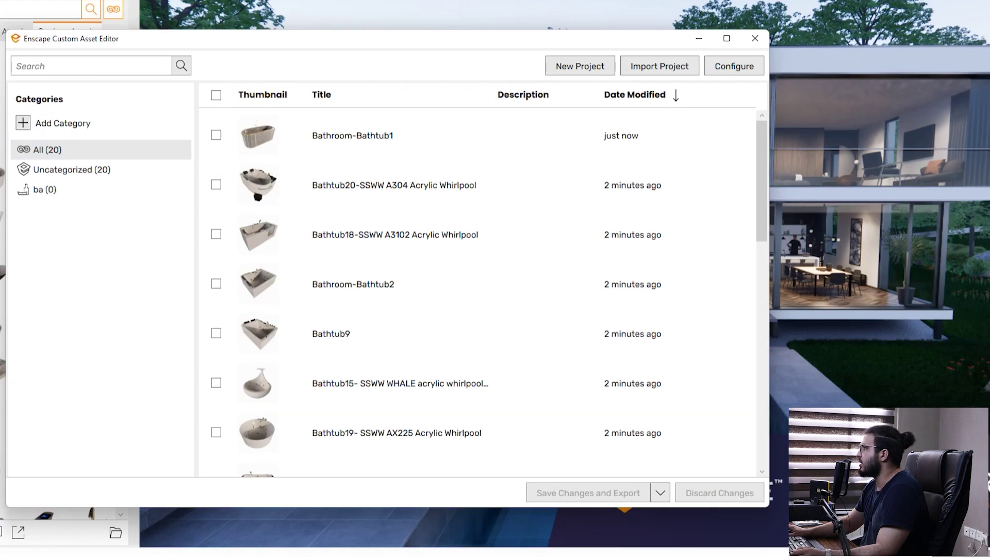
Configure the asset editor's project directory to the Shower folder inside Bathroom(ec-asset.com) and continue to the exported assets settings.
{"action": "left_click", "coordinate": [734, 66]}
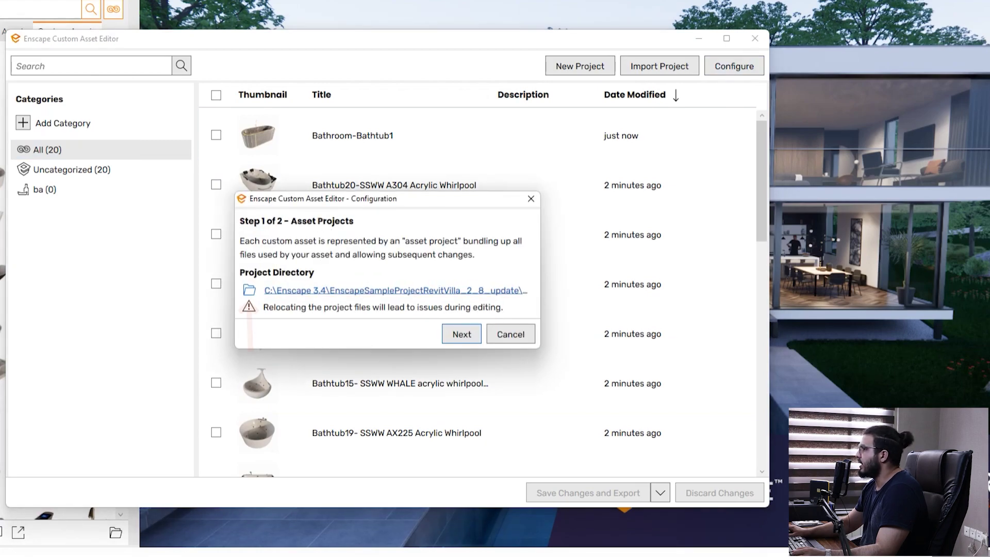
{"action": "left_click", "coordinate": [247, 290]}
{"action": "left_click_drag", "start_coordinate": [491, 208], "coordinate": [316, 133]}
{"action": "left_click", "coordinate": [488, 209]}
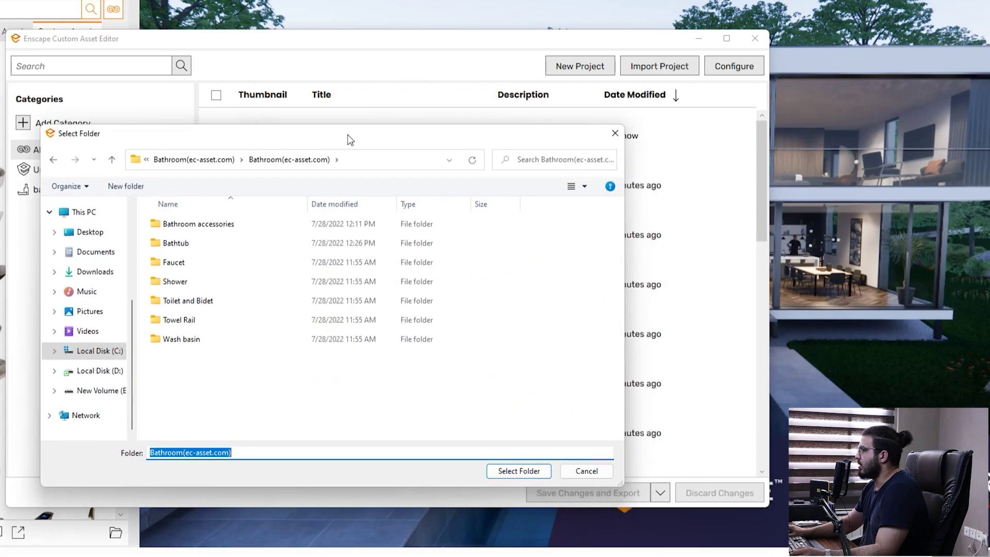
{"action": "double_click", "coordinate": [175, 281]}
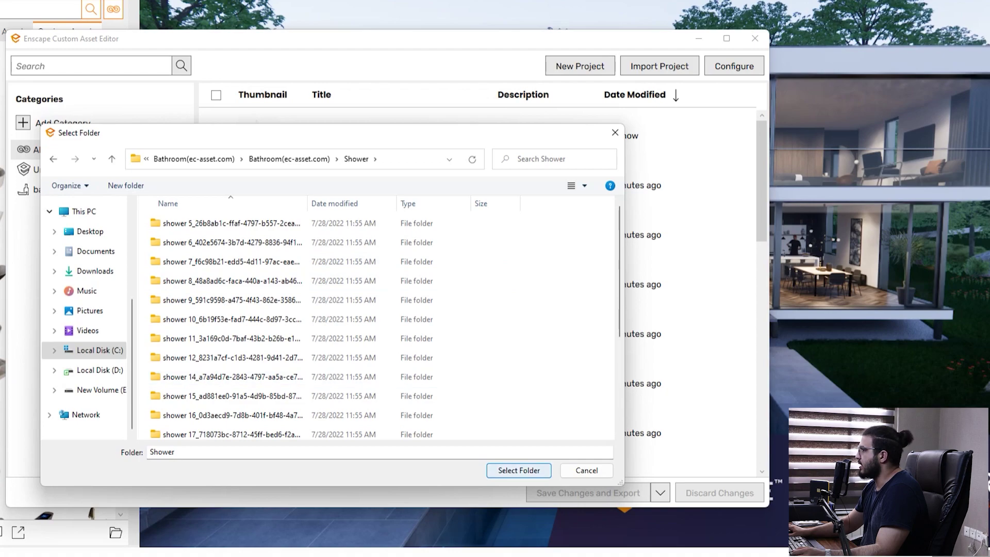
{"action": "left_click", "coordinate": [518, 470]}
{"action": "left_click", "coordinate": [461, 334]}
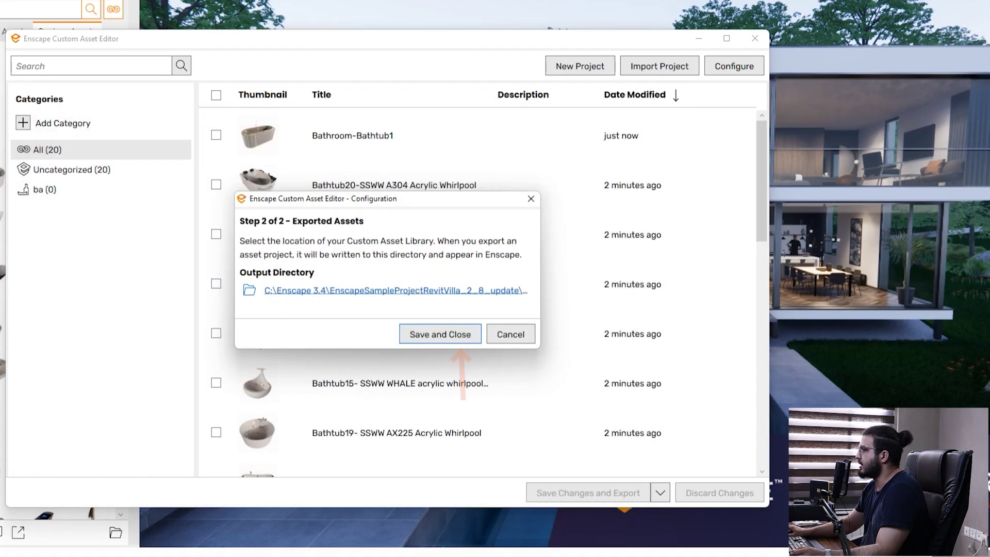
Create a folder named Shower on the Desktop, set it as the output directory, and save the editor configuration.
{"action": "left_click", "coordinate": [249, 289]}
{"action": "left_click", "coordinate": [90, 255]}
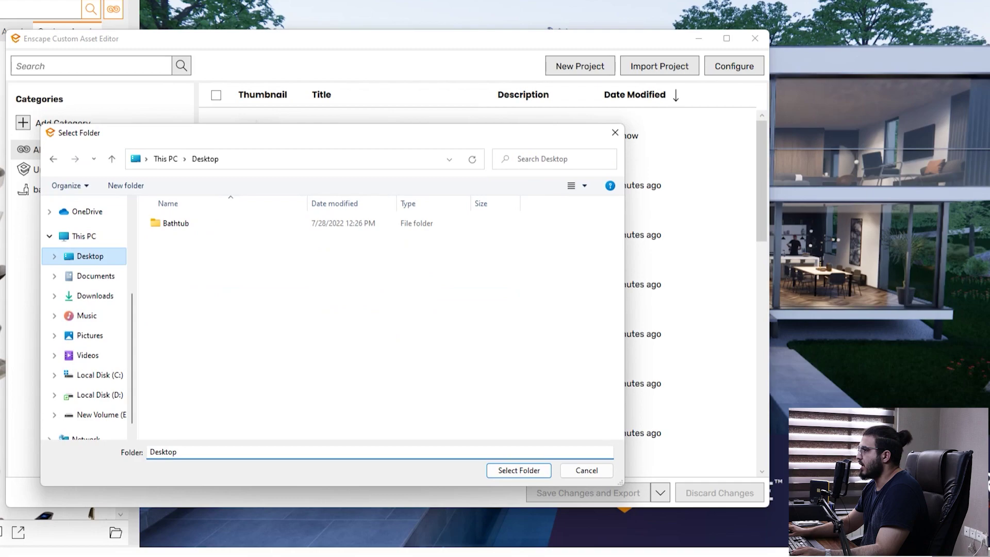
{"action": "left_click", "coordinate": [125, 185]}
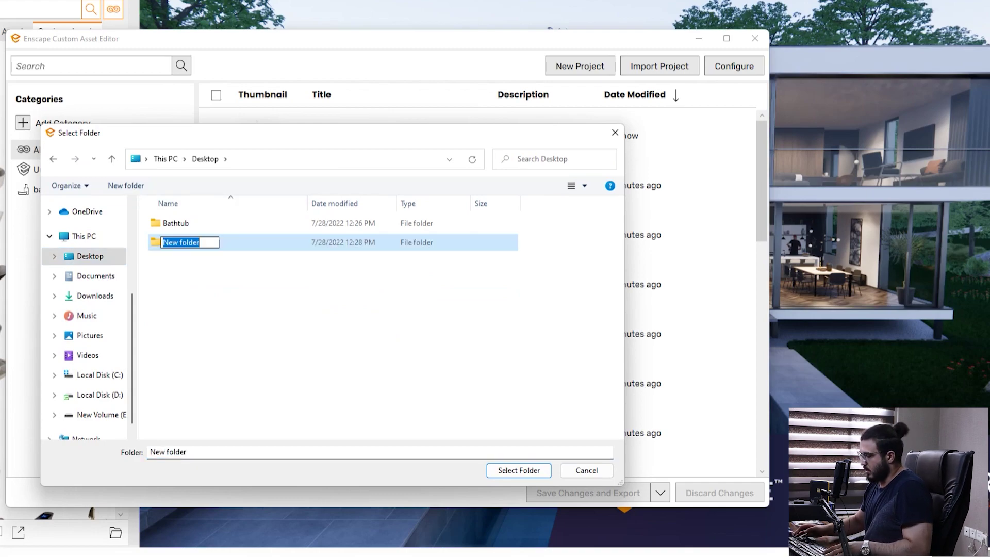
{"action": "type", "text": "Shower"}
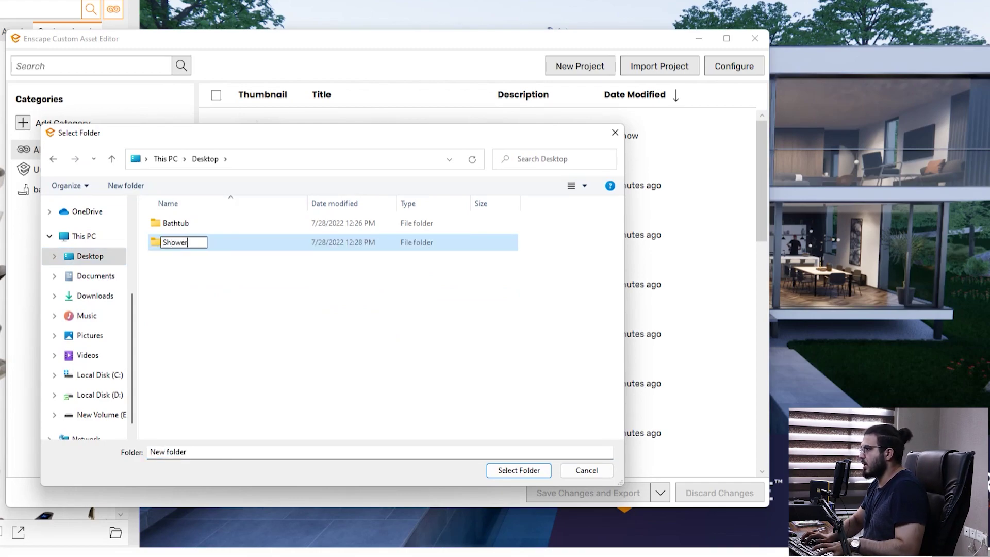
{"action": "key", "text": "Return"}
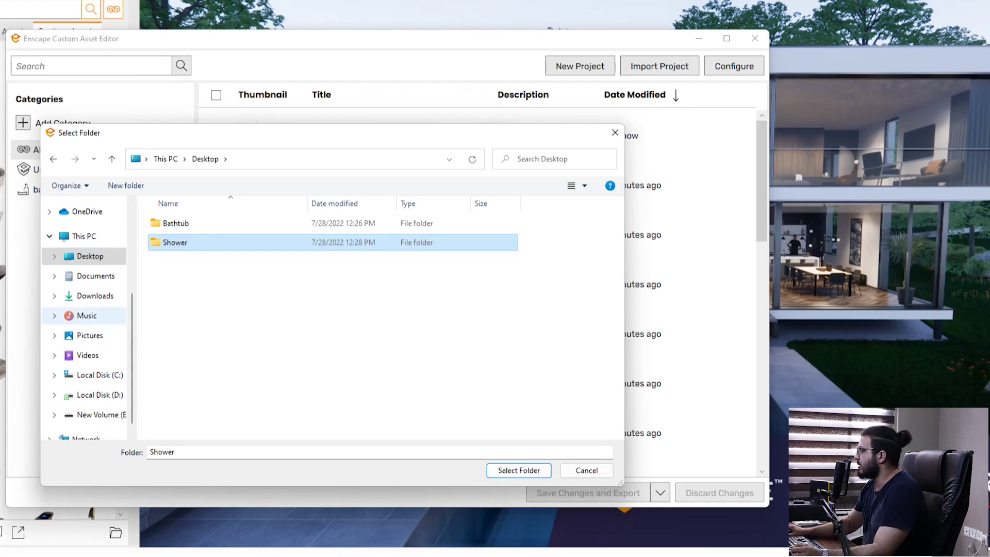
{"action": "key", "text": "Return"}
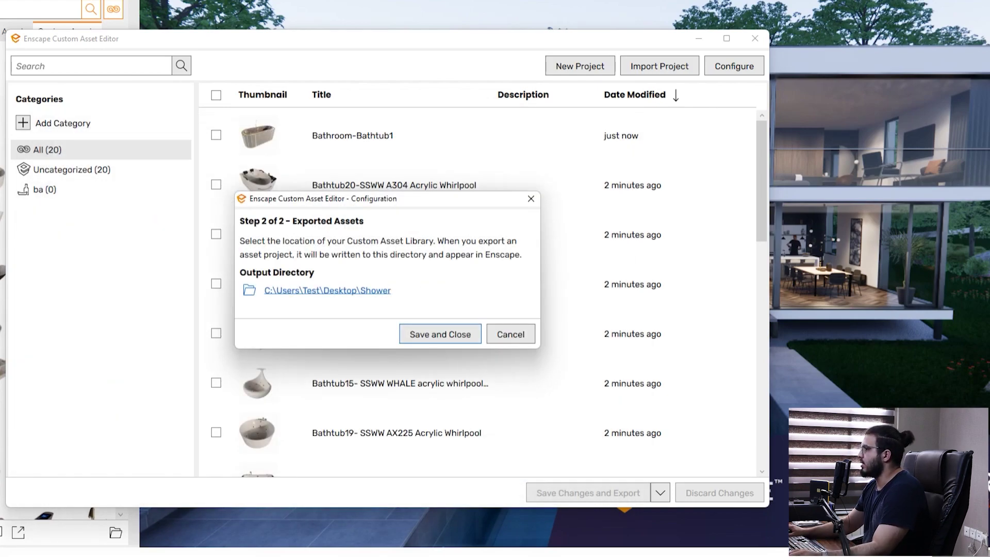
{"action": "left_click", "coordinate": [440, 334]}
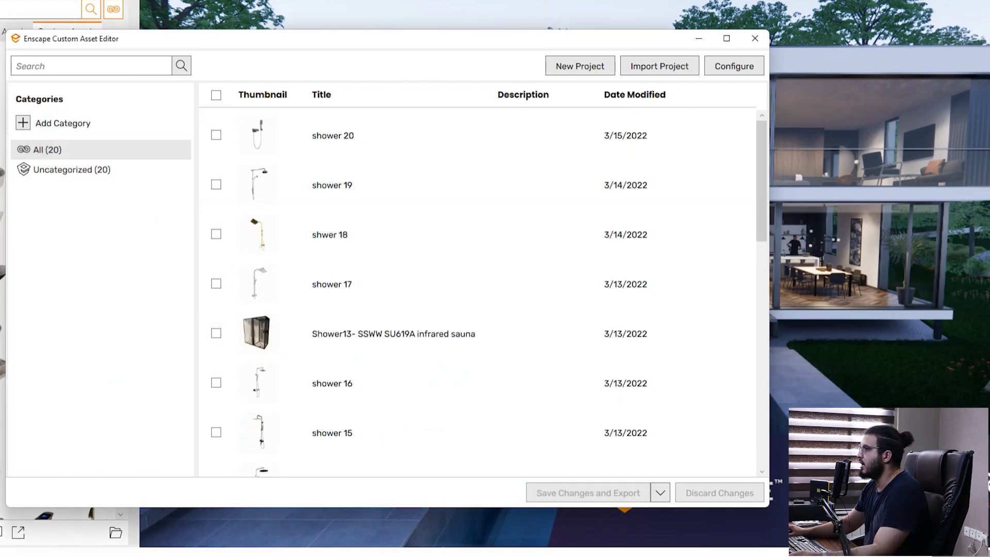
Add an asset category named Shower and give it the bottle-and-dish icon.
{"action": "left_click", "coordinate": [22, 123]}
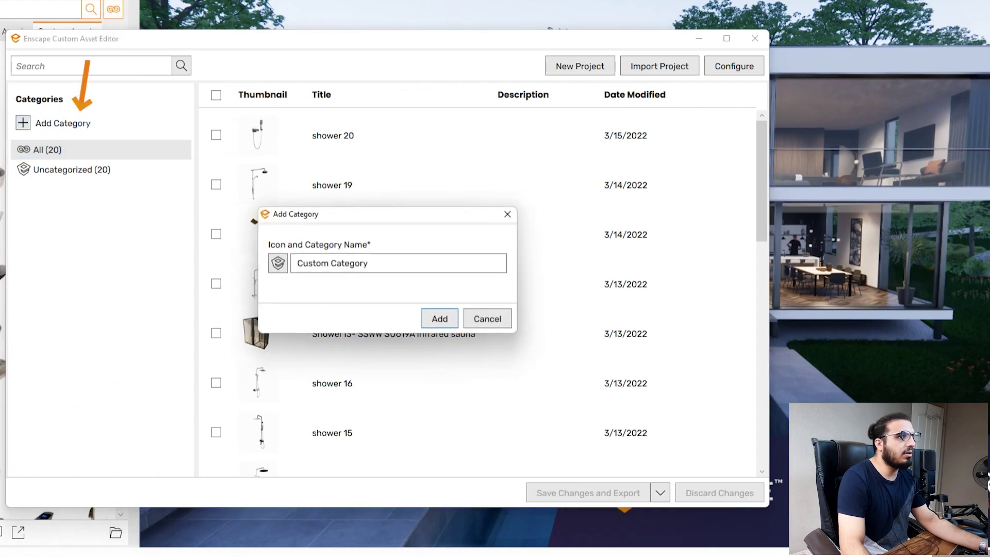
{"action": "triple_click", "coordinate": [348, 263]}
{"action": "type", "text": "Shower"}
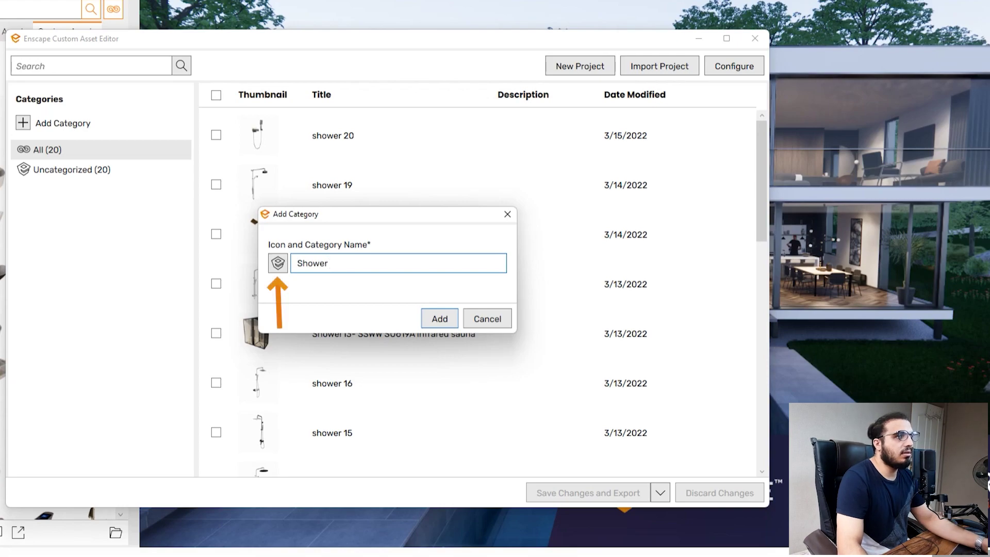
{"action": "left_click", "coordinate": [278, 263]}
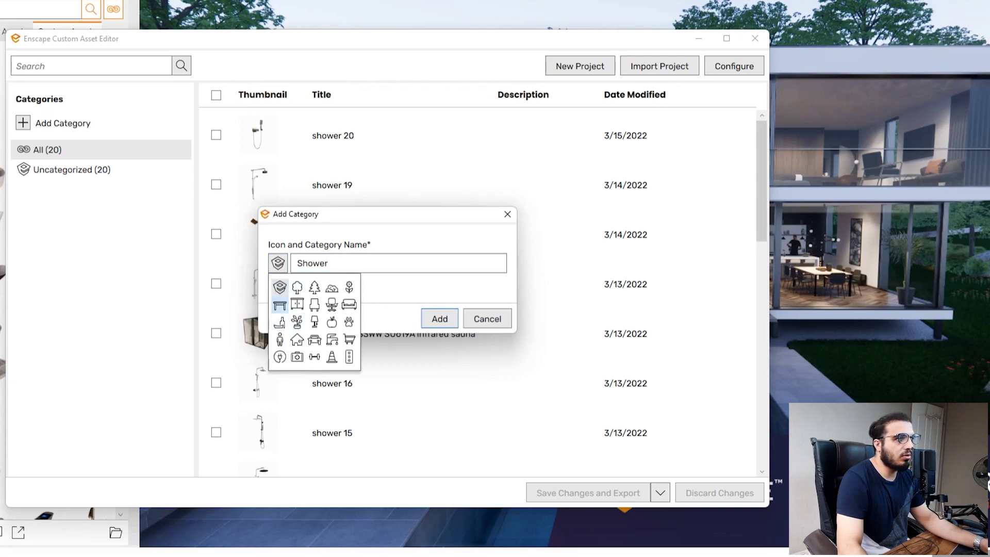
{"action": "left_click", "coordinate": [279, 322]}
{"action": "left_click", "coordinate": [439, 319]}
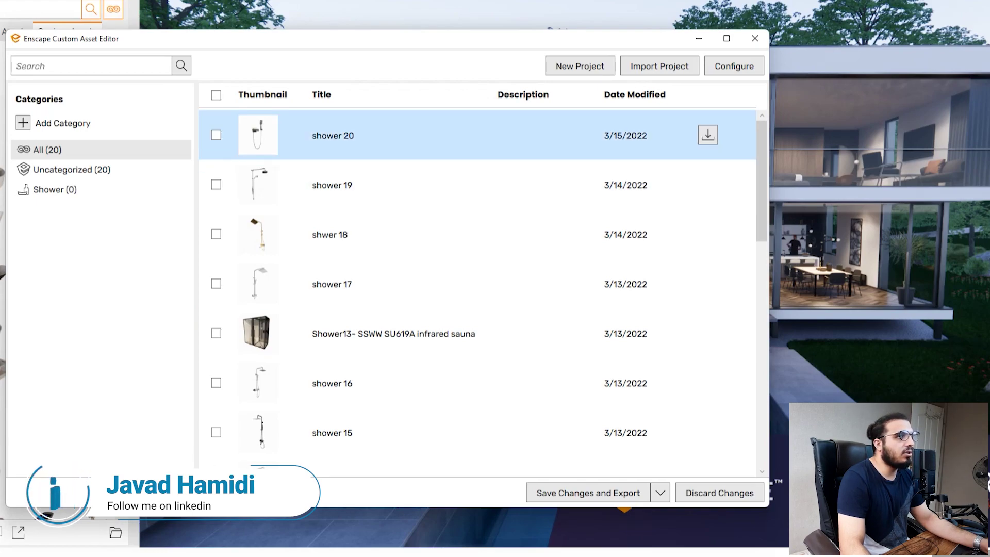
Move the assets shower 20, shower 19 and shwer 18 into the Shower category.
{"action": "left_click_drag", "start_coordinate": [310, 135], "coordinate": [54, 190]}
{"action": "left_click_drag", "start_coordinate": [309, 185], "coordinate": [54, 190]}
{"action": "left_click_drag", "start_coordinate": [309, 234], "coordinate": [55, 190]}
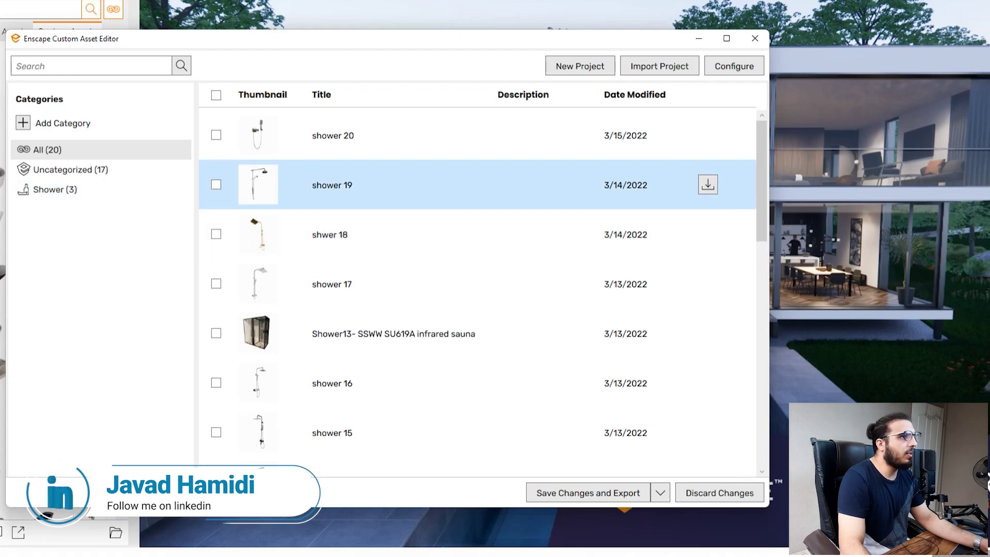
Move the ten uncategorized assets from shower 17 down to shower 8 into the Shower category, and save and export the changes.
{"action": "left_click", "coordinate": [62, 170]}
{"action": "scroll", "coordinate": [464, 185], "scroll_direction": "down", "scroll_amount": 5}
{"action": "scroll", "coordinate": [464, 185], "scroll_direction": "up", "scroll_amount": 5}
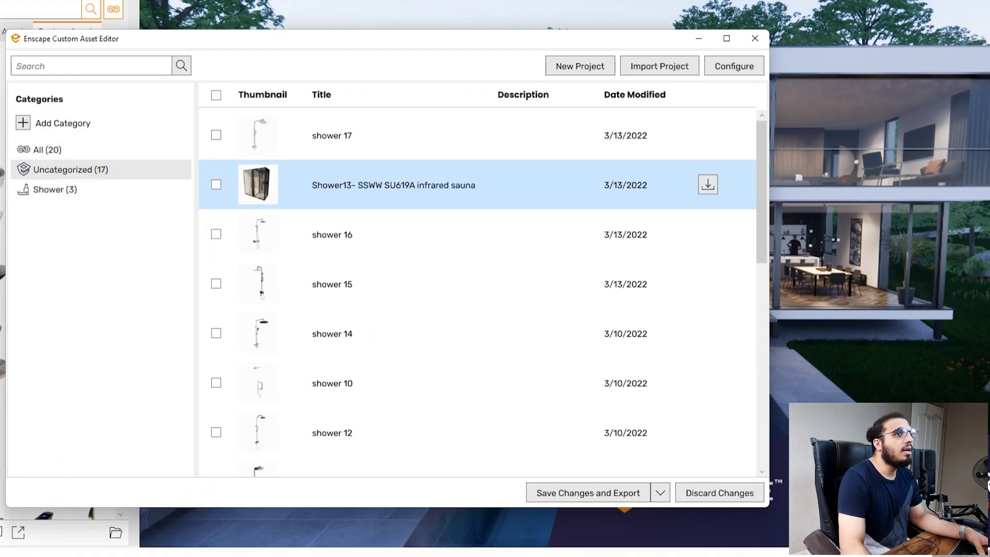
{"action": "left_click", "coordinate": [216, 135]}
{"action": "scroll", "coordinate": [464, 284], "scroll_direction": "down", "scroll_amount": 5}
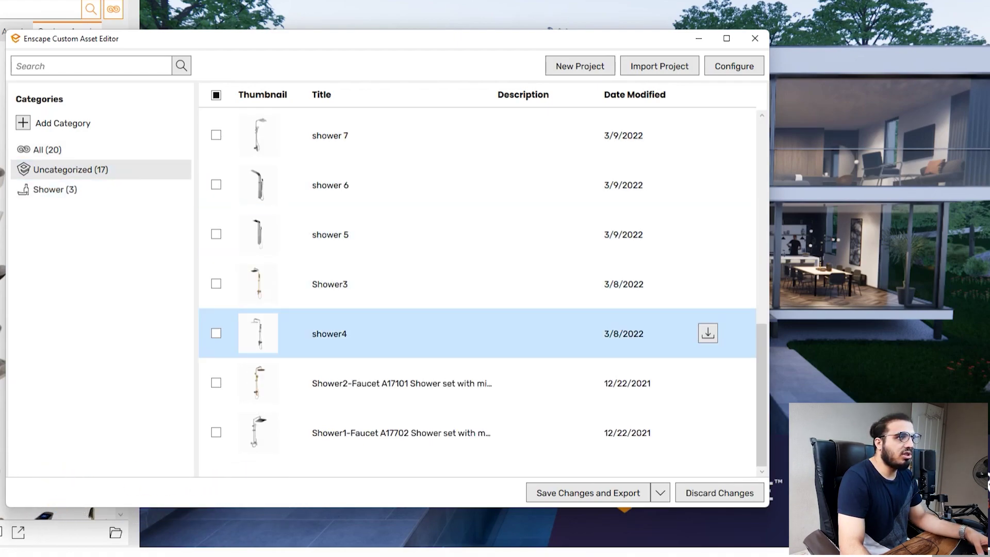
{"action": "scroll", "coordinate": [464, 283], "scroll_direction": "up", "scroll_amount": 5}
{"action": "left_click", "coordinate": [216, 184]}
{"action": "left_click", "coordinate": [216, 234]}
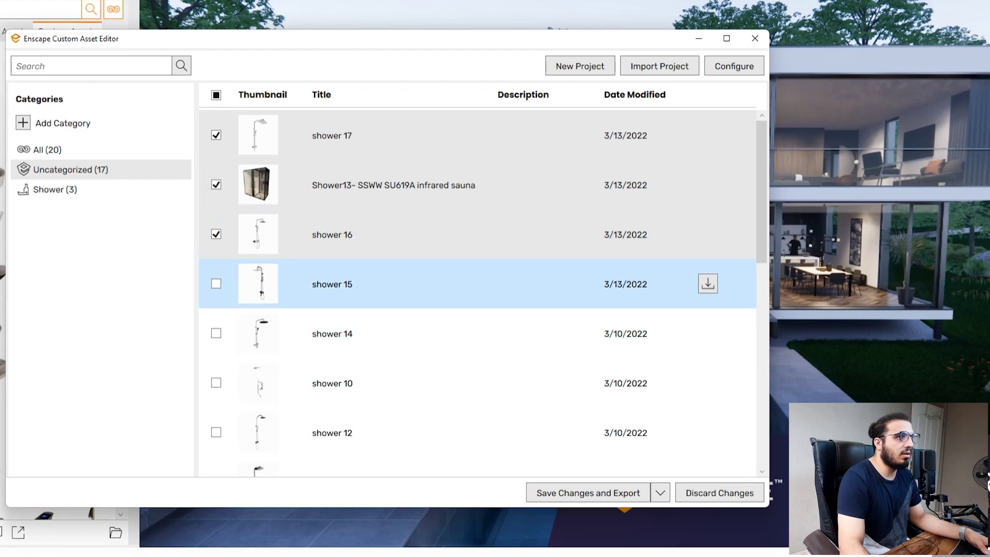
{"action": "left_click", "coordinate": [216, 283]}
{"action": "left_click", "coordinate": [216, 333]}
{"action": "left_click", "coordinate": [216, 383]}
{"action": "scroll", "coordinate": [216, 383], "scroll_direction": "down", "scroll_amount": 3}
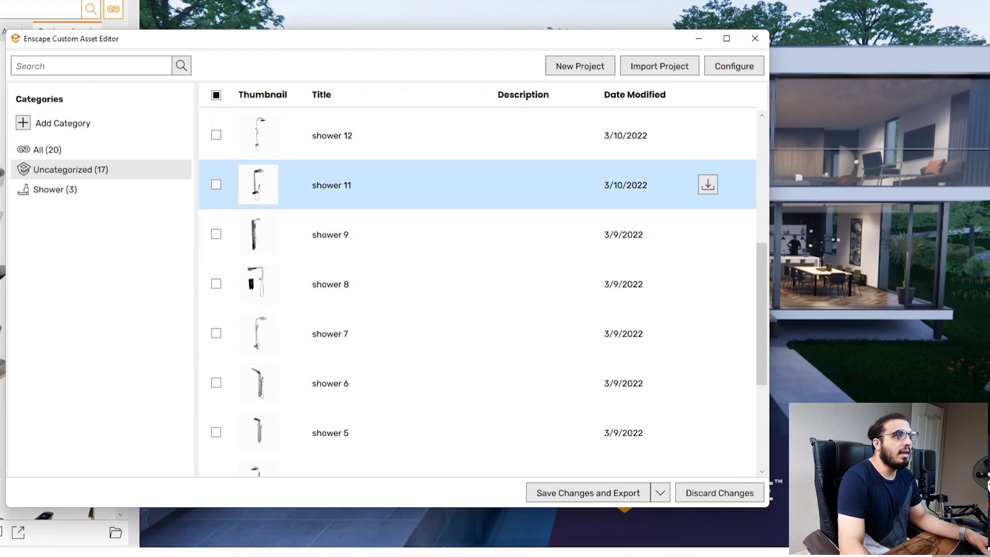
{"action": "left_click", "coordinate": [216, 136]}
{"action": "left_click", "coordinate": [216, 185]}
{"action": "left_click", "coordinate": [216, 234]}
{"action": "left_click", "coordinate": [216, 284]}
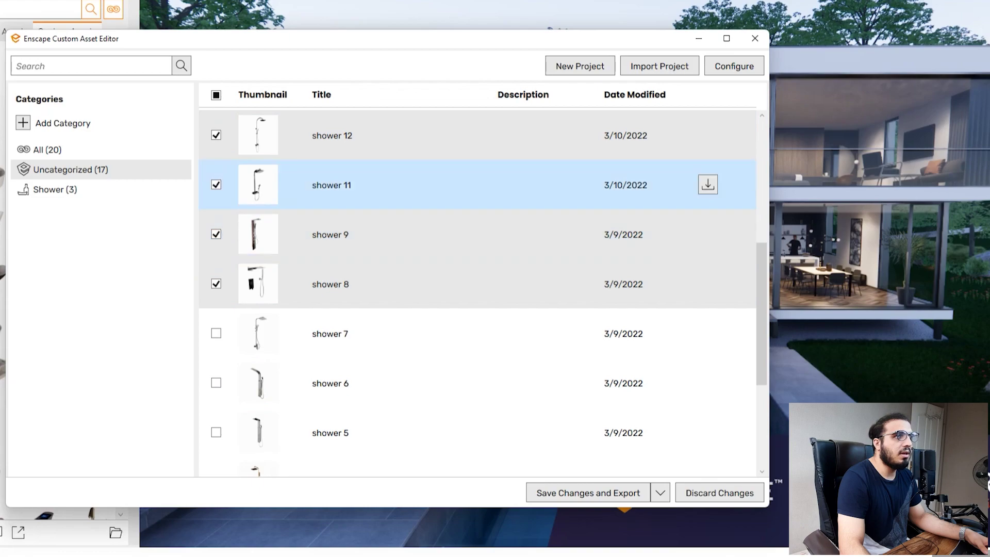
{"action": "left_click_drag", "start_coordinate": [258, 185], "coordinate": [57, 190]}
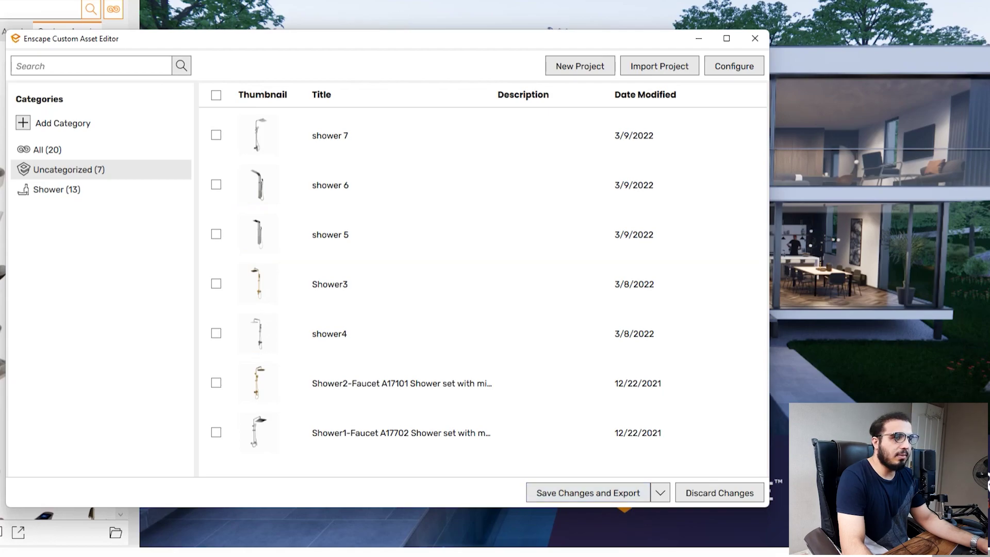
{"action": "left_click", "coordinate": [587, 492]}
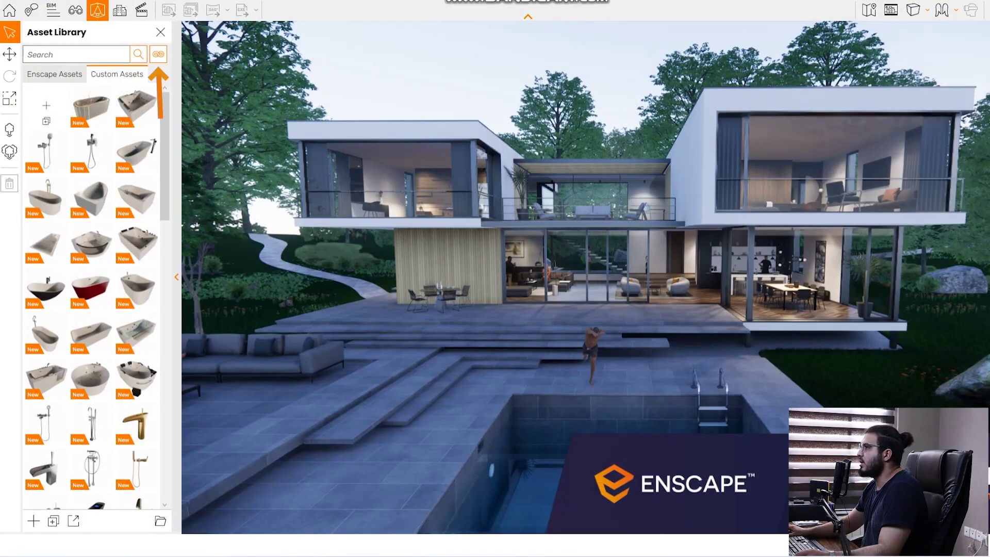
Set the custom asset library's source path to the Shower folder on the Desktop and list the library's categories.
{"action": "left_click", "coordinate": [158, 54]}
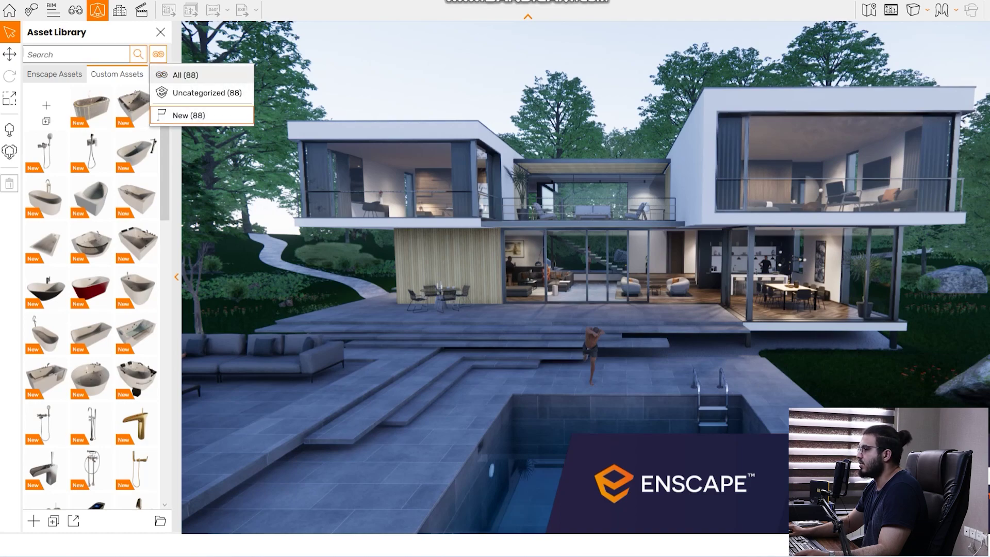
{"action": "left_click", "coordinate": [160, 520]}
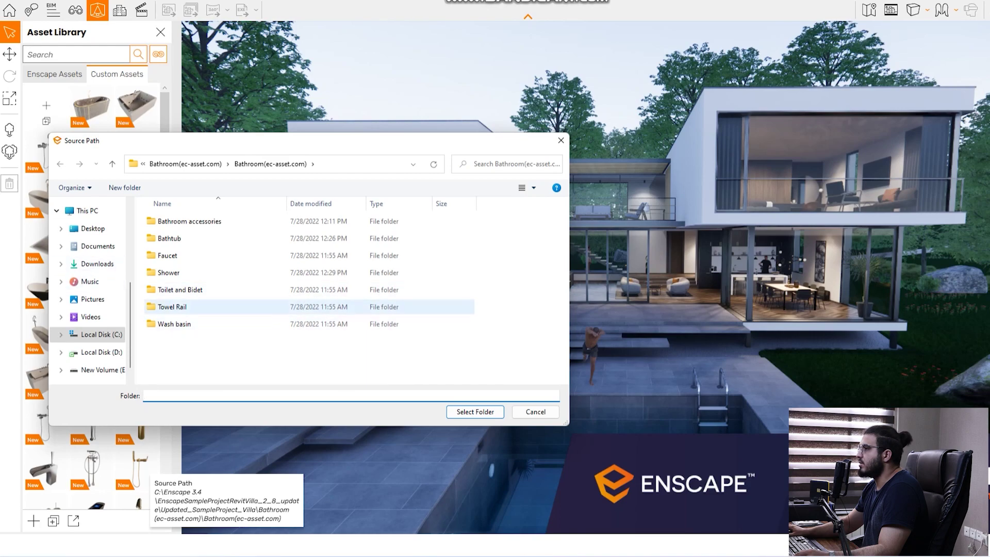
{"action": "left_click", "coordinate": [93, 229]}
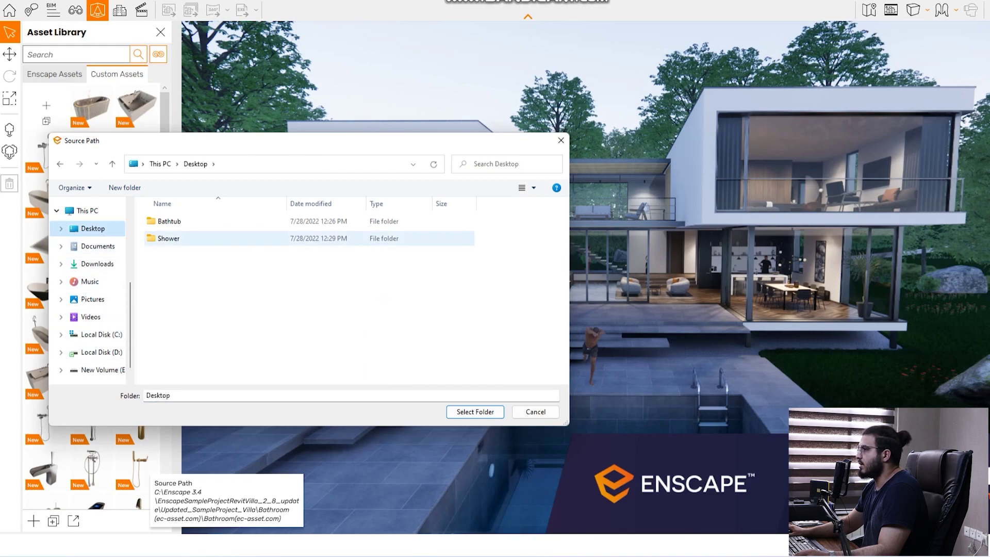
{"action": "double_click", "coordinate": [168, 238]}
{"action": "left_click", "coordinate": [475, 411]}
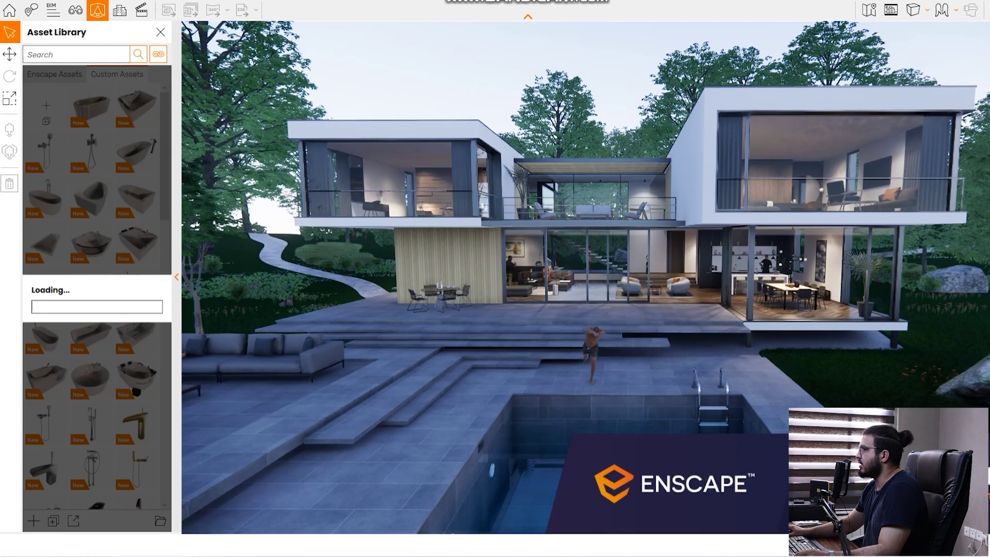
{"action": "left_click", "coordinate": [158, 54]}
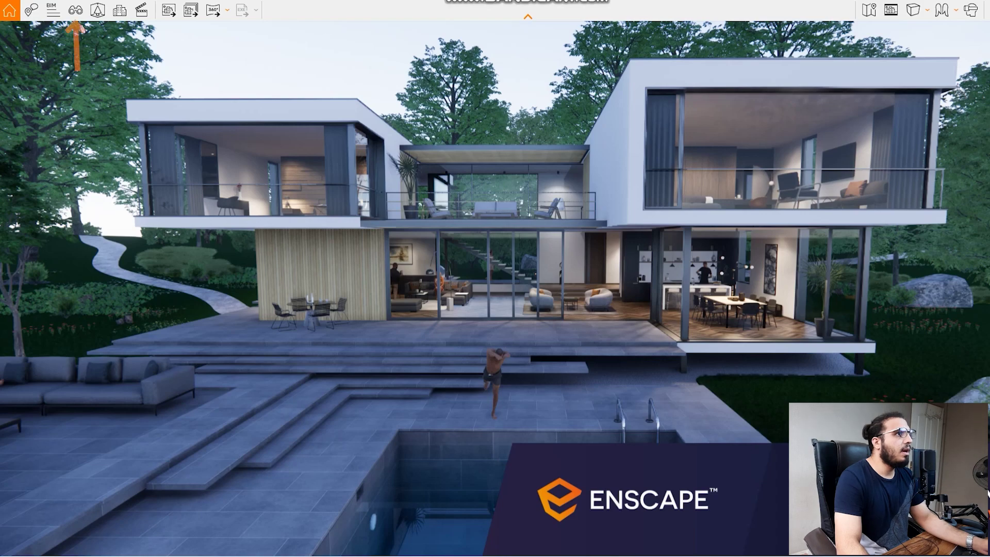
Create a view of the villa's terrace side from an angled camera position, saving sun azimuth 332.1° and altitude 19°.
{"action": "left_click", "coordinate": [75, 10]}
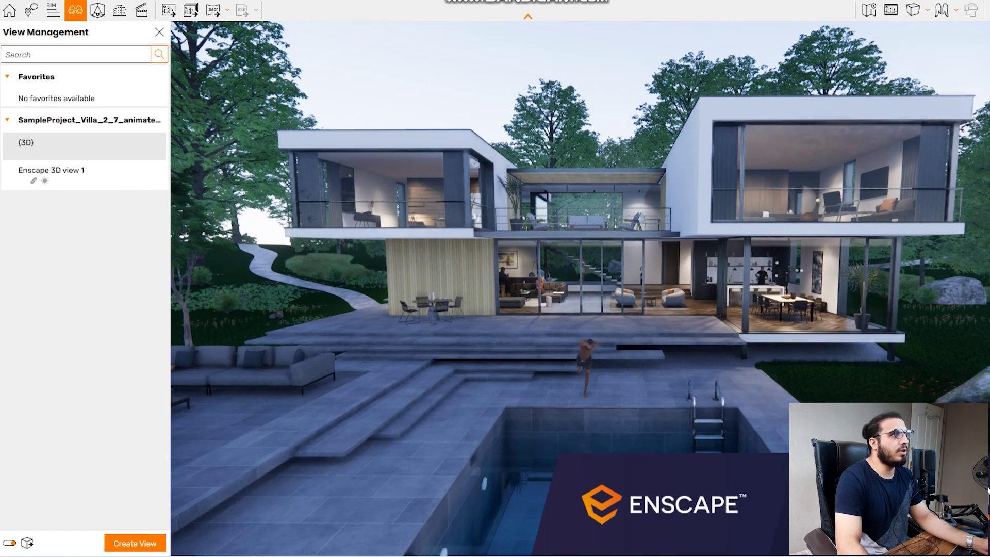
{"action": "key", "text": "w"}
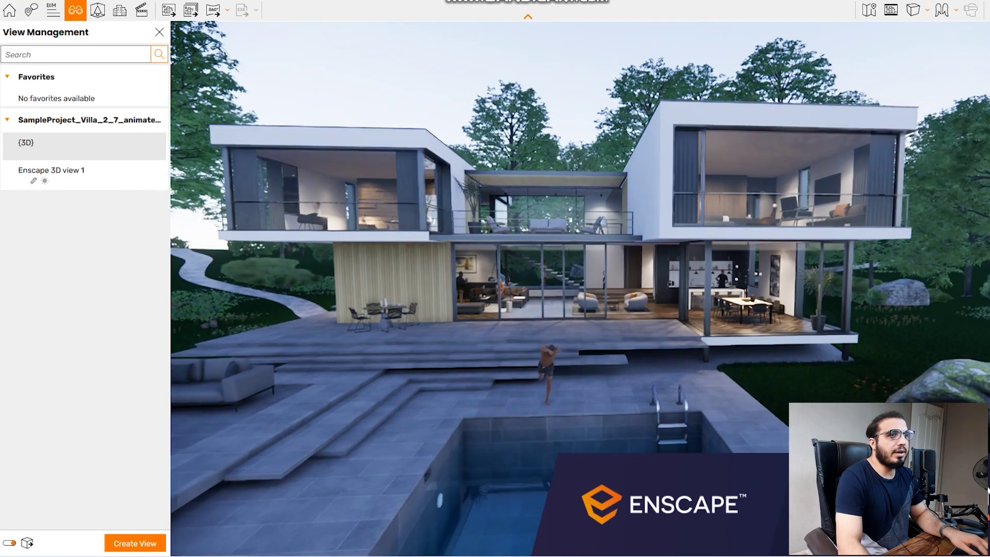
{"action": "key", "text": "s"}
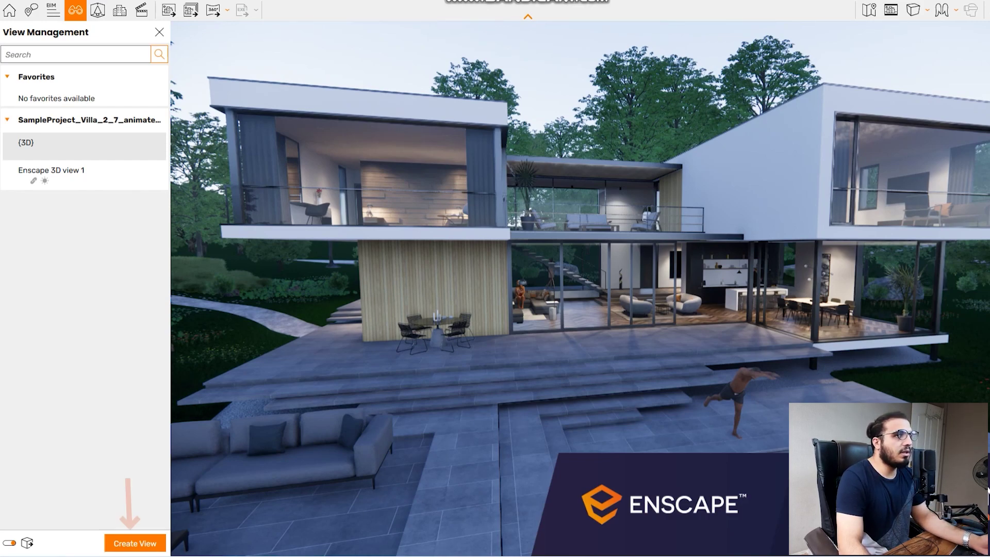
{"action": "left_click", "coordinate": [134, 543]}
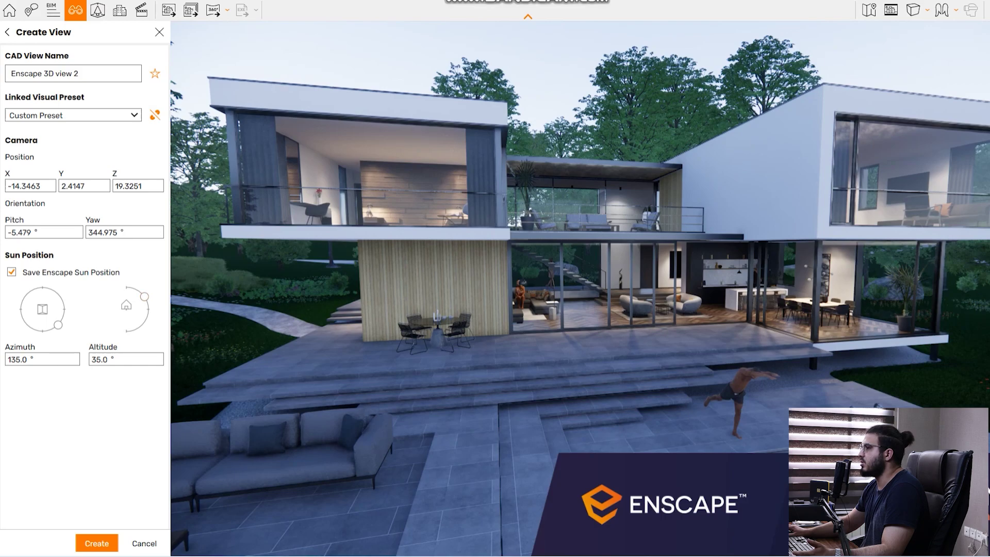
{"action": "mouse_move", "coordinate": [144, 296]}
{"action": "left_mouse_down"}
{"action": "mouse_move", "coordinate": [146, 319]}
{"action": "mouse_move", "coordinate": [148, 302]}
{"action": "left_mouse_up"}
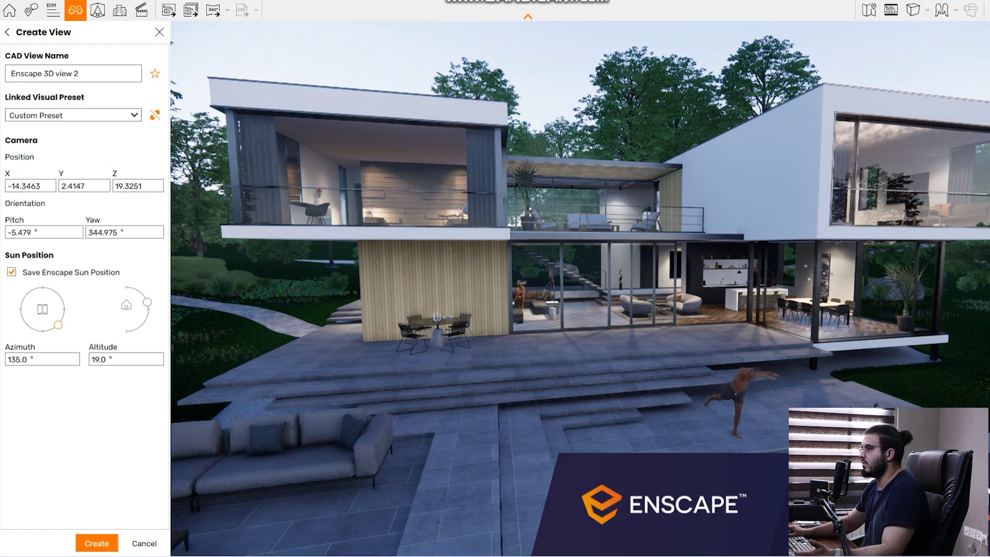
{"action": "left_click_drag", "start_coordinate": [58, 325], "coordinate": [32, 289]}
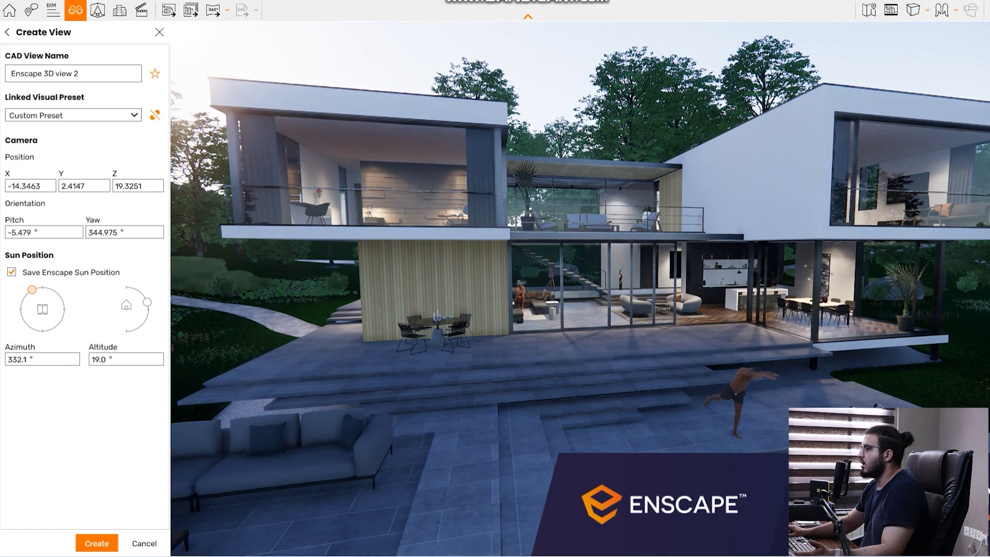
{"action": "left_click", "coordinate": [96, 542]}
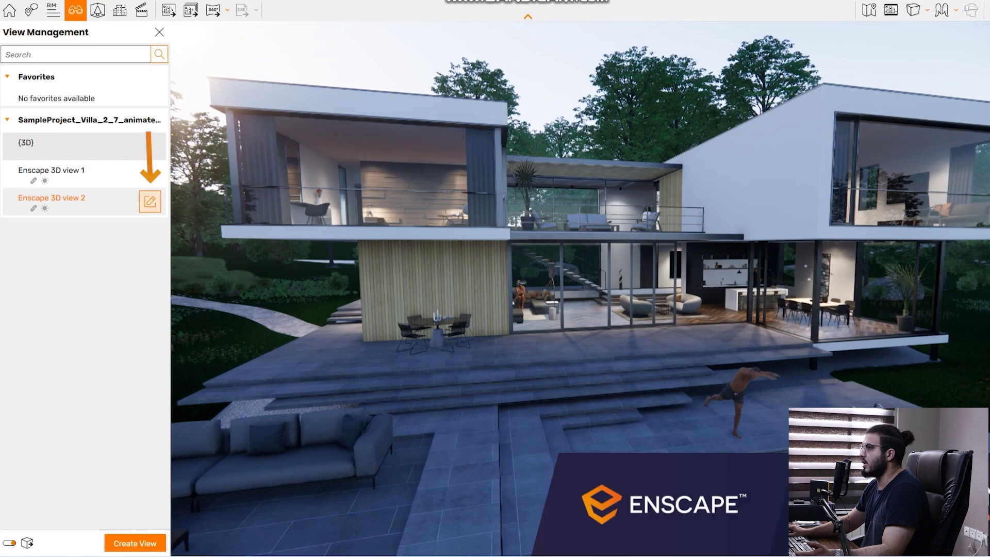
Open the settings of Enscape 3D view 2, activate that view, and close View Management.
{"action": "left_click", "coordinate": [150, 201]}
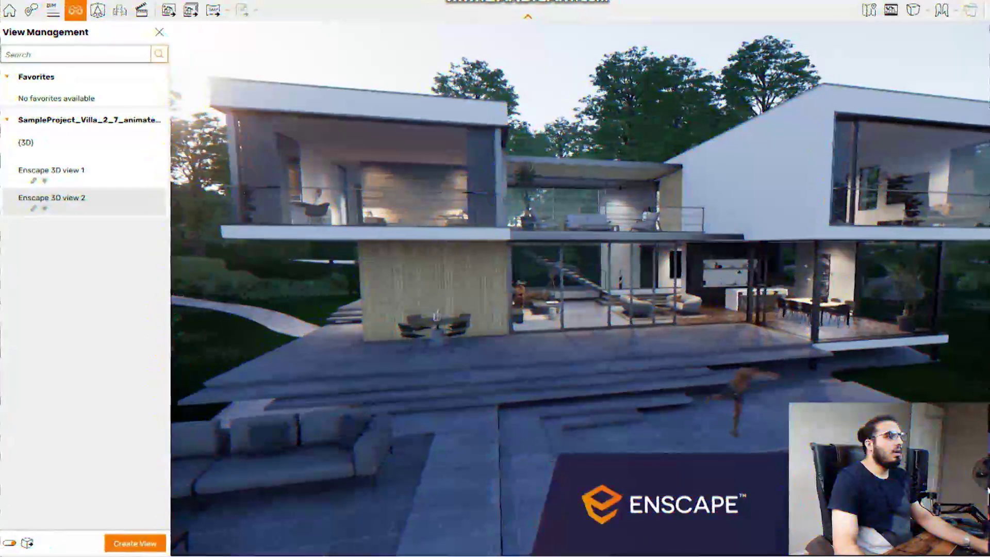
{"action": "left_click", "coordinate": [84, 202]}
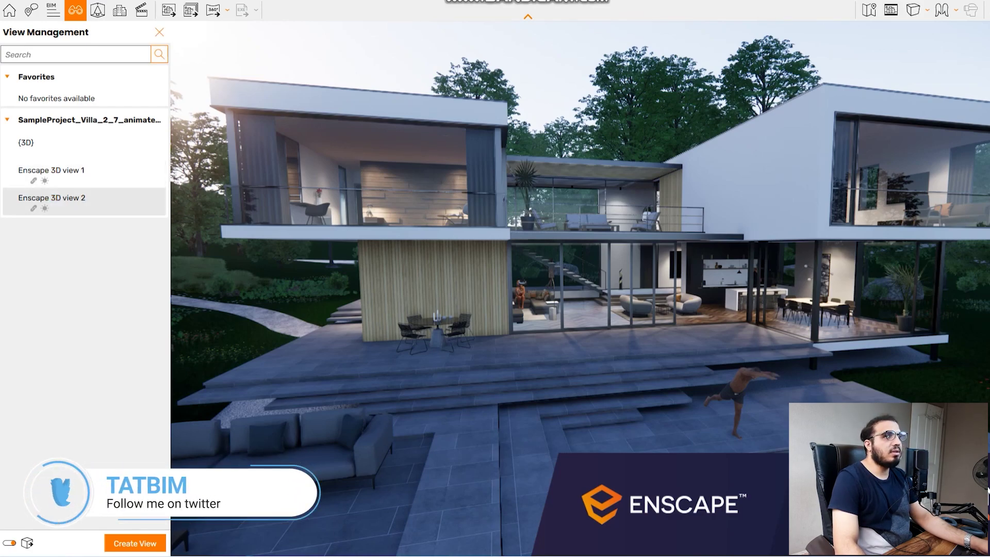
{"action": "left_click", "coordinate": [160, 32]}
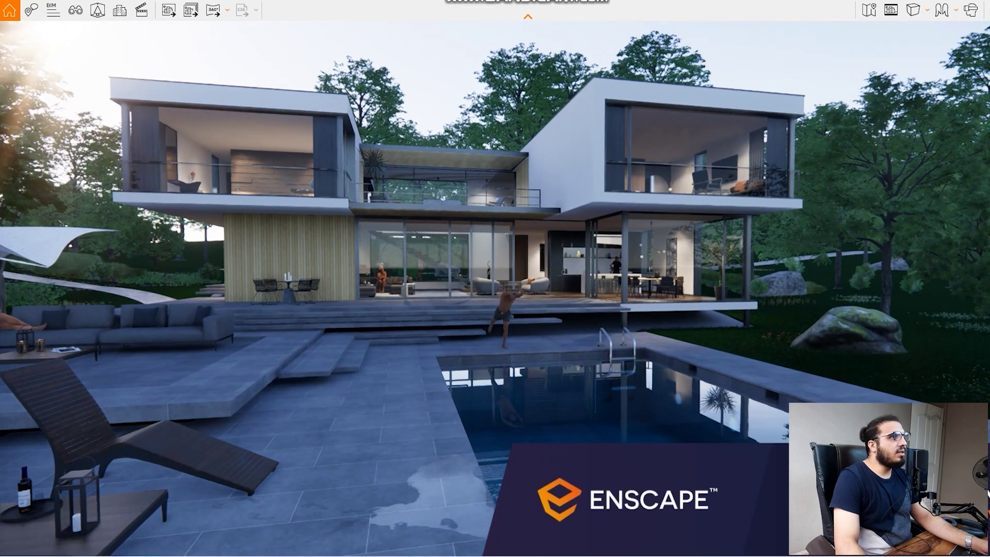
Open the asset library on the built-in Enscape assets and bring up its category filter.
{"action": "left_click", "coordinate": [98, 9]}
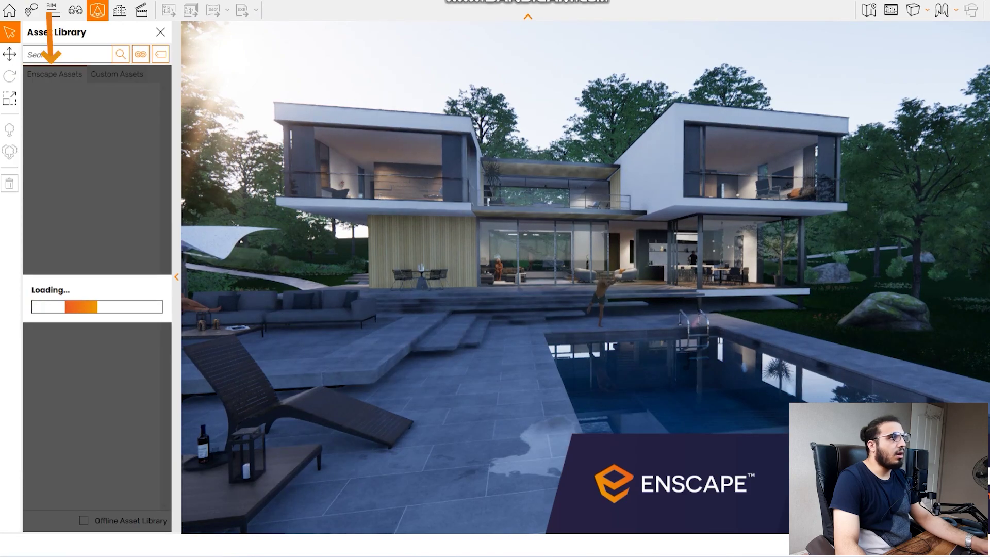
{"action": "left_click", "coordinate": [141, 55]}
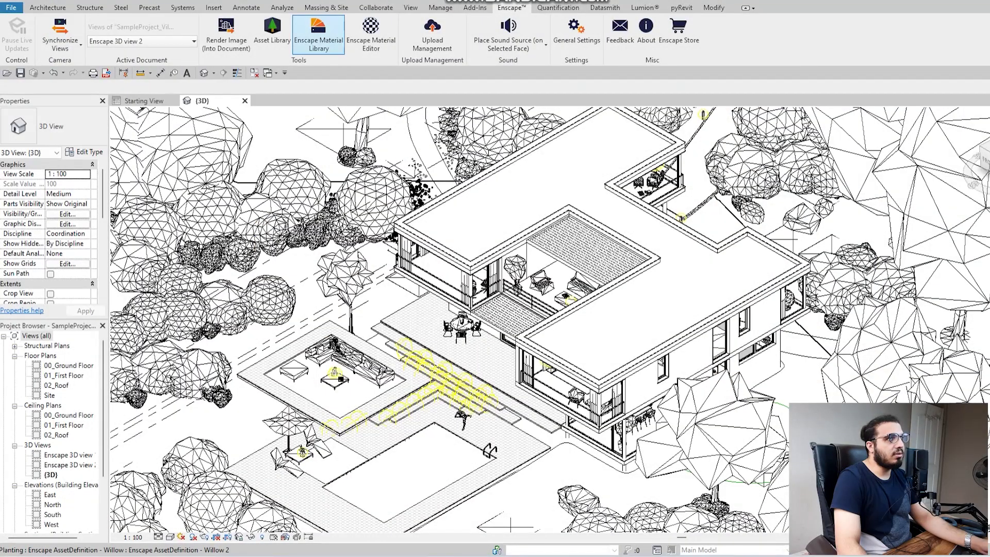
Switch to Revit and open the Enscape Material Library.
{"action": "left_click", "coordinate": [318, 34]}
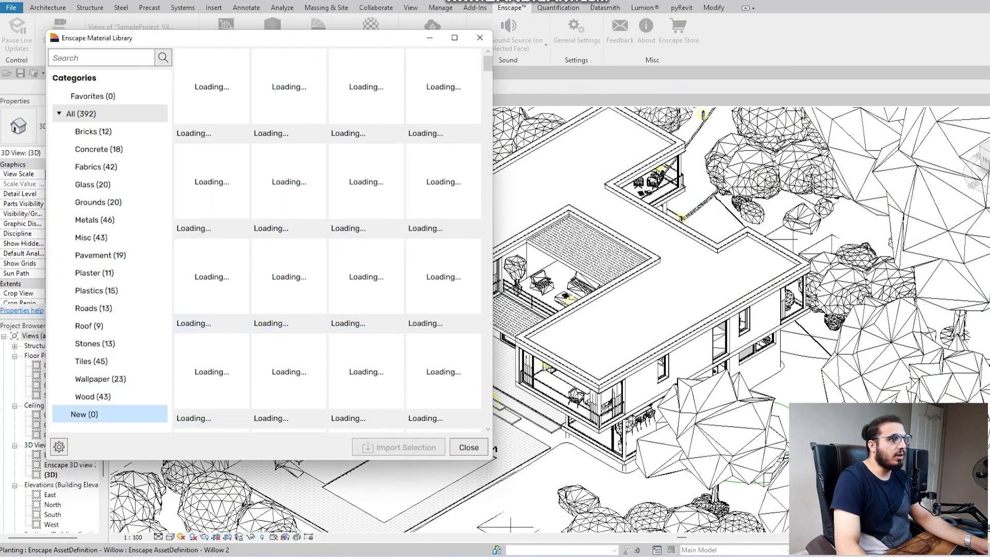